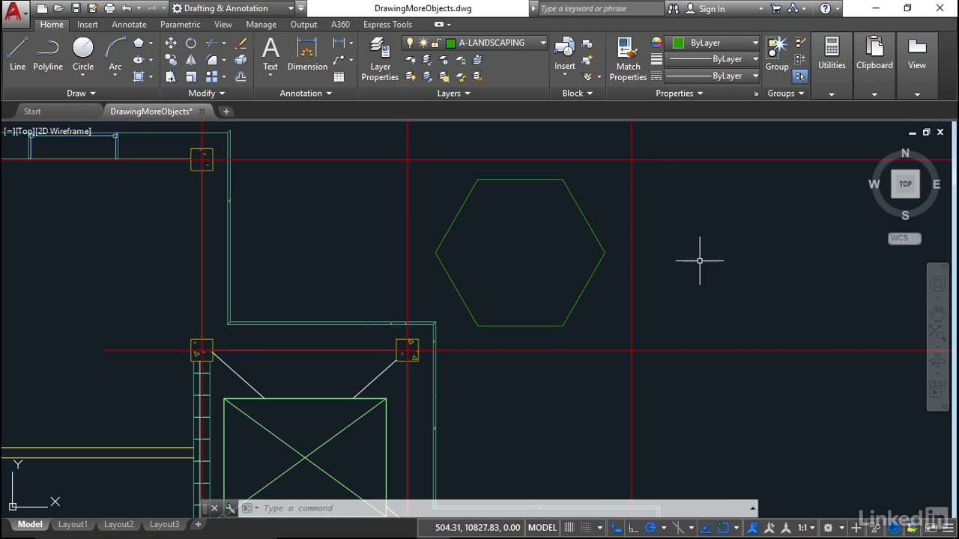
Create a new layer named A-SETTINGOUT
middle_click(693, 247)
middle_click(693, 246)
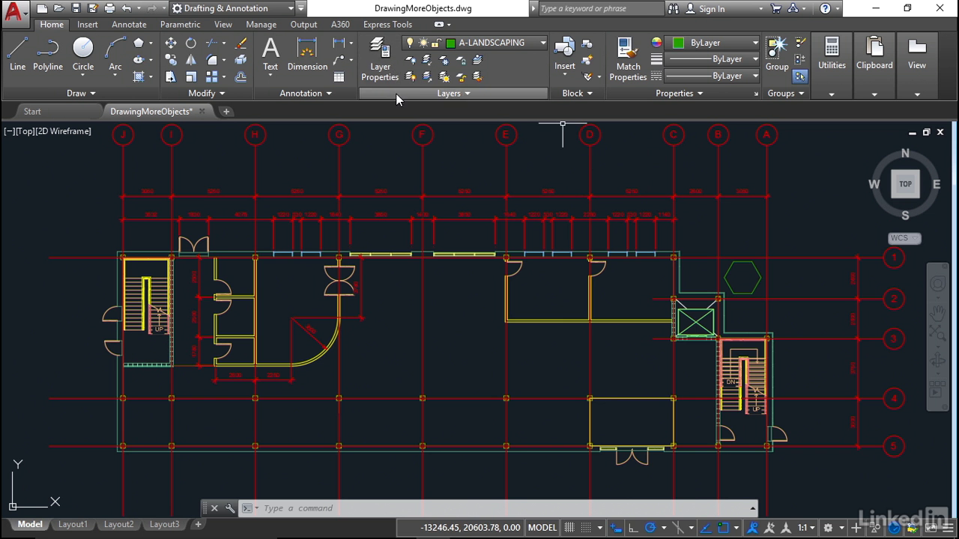
left_click(389, 74)
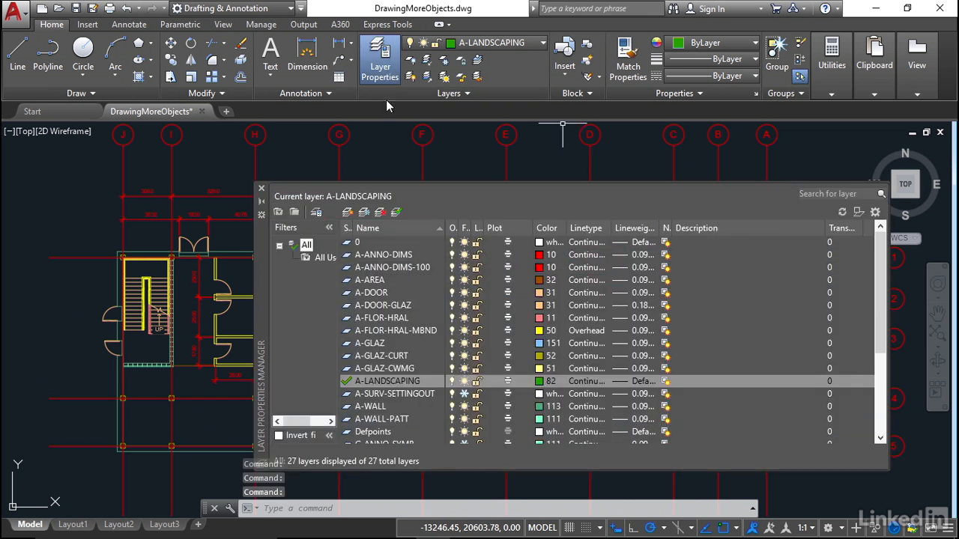
left_click(348, 213)
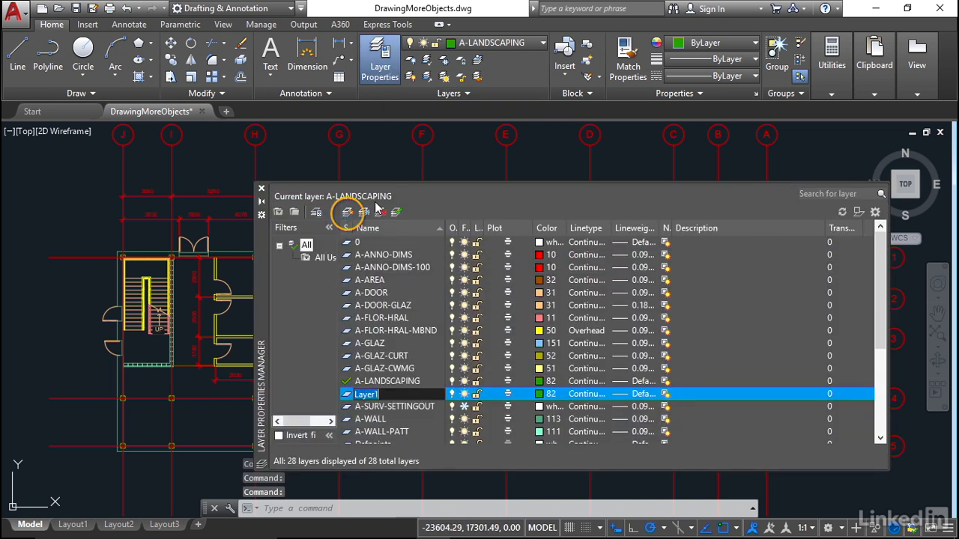
type("A")
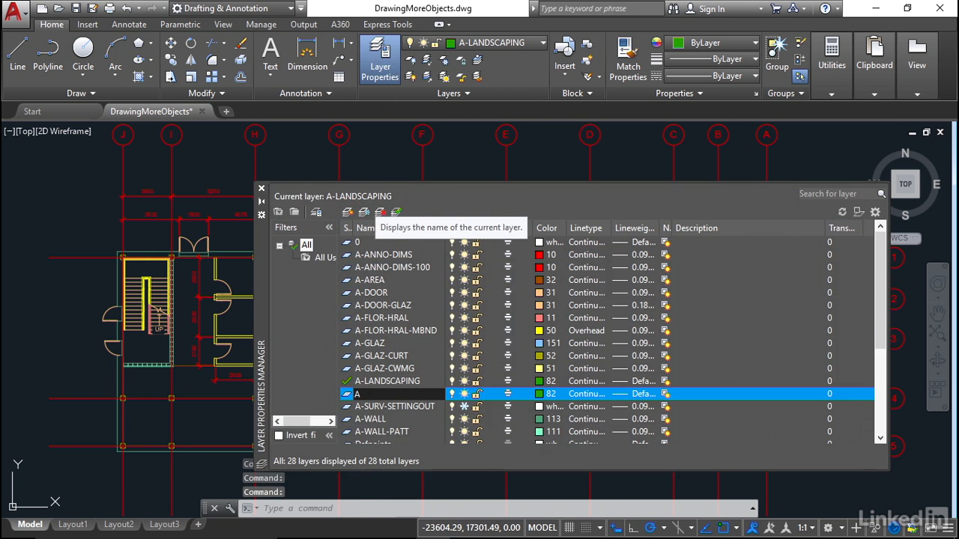
type("-")
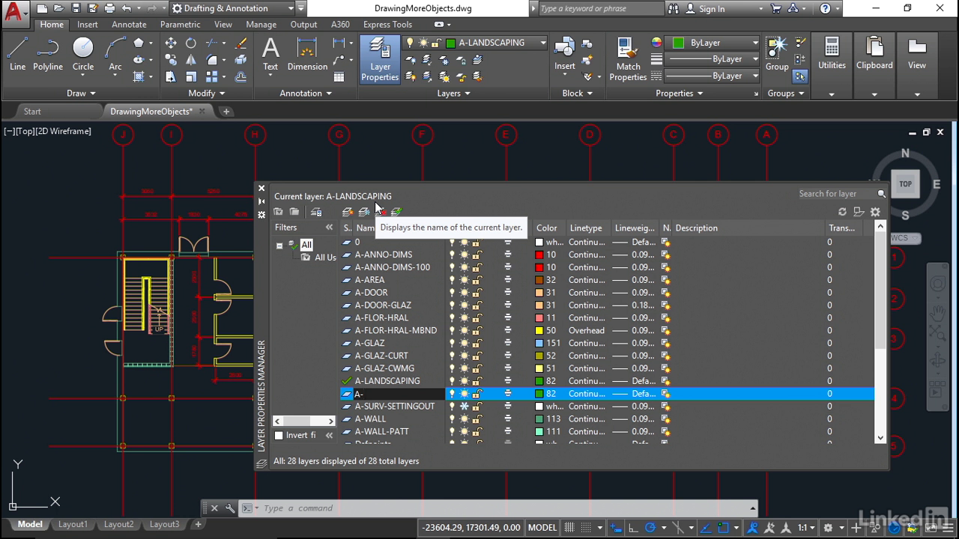
type("SETTINGOUT")
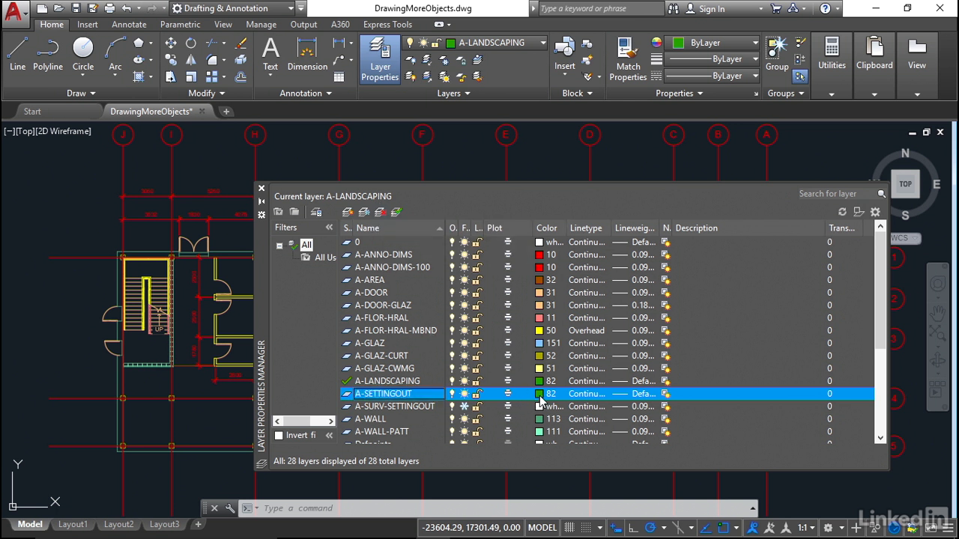
Assign index color 211 to the A-SETTINGOUT layer and make it the current layer
left_click(540, 394)
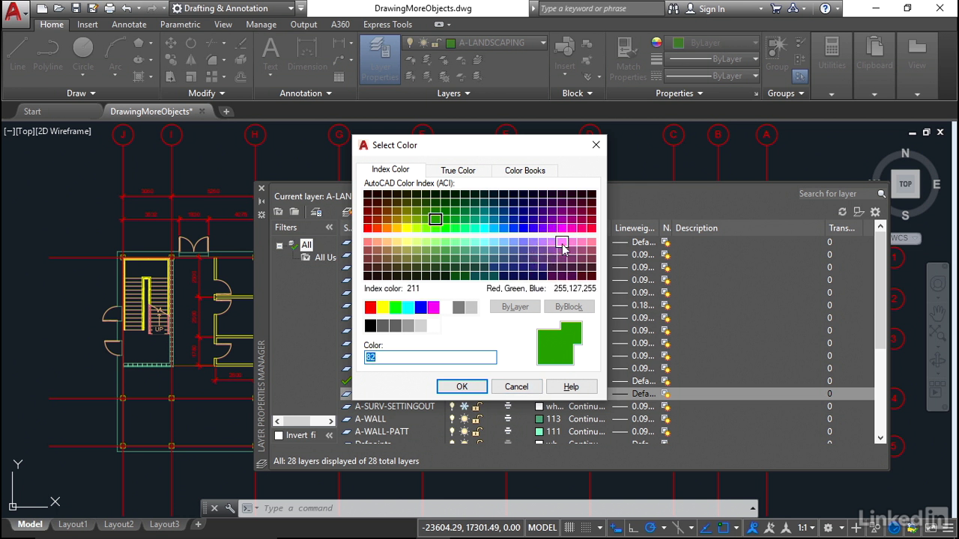
left_click(562, 244)
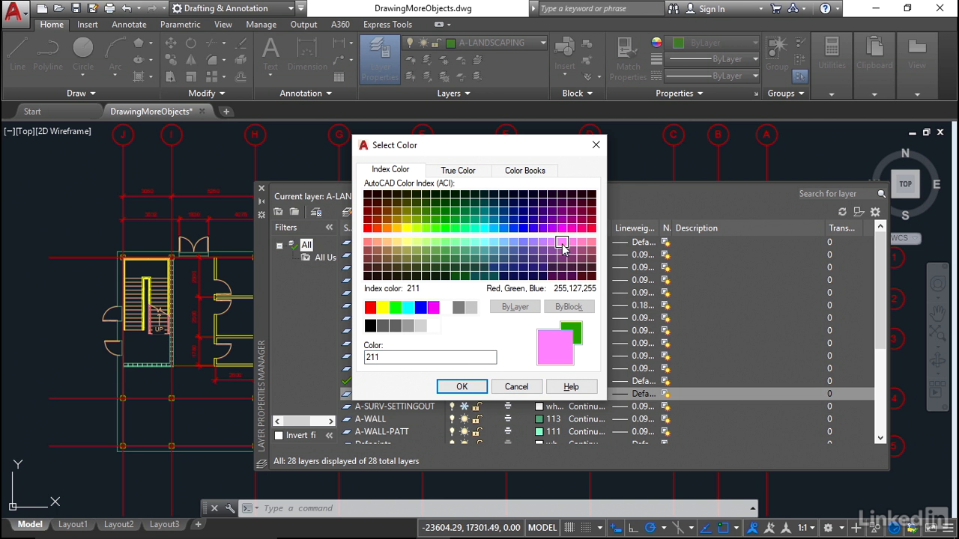
left_click(476, 389)
left_click(347, 395)
left_click(347, 395)
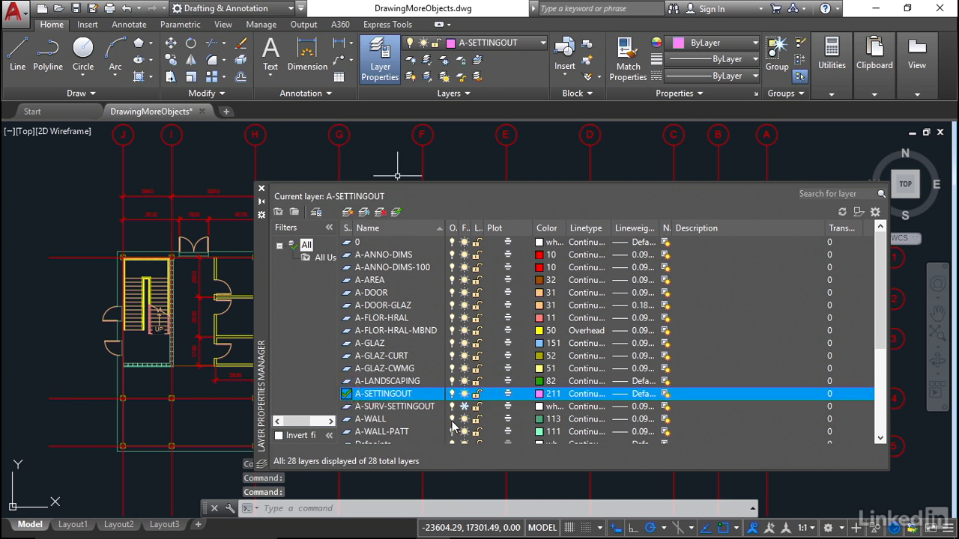
left_click(261, 188)
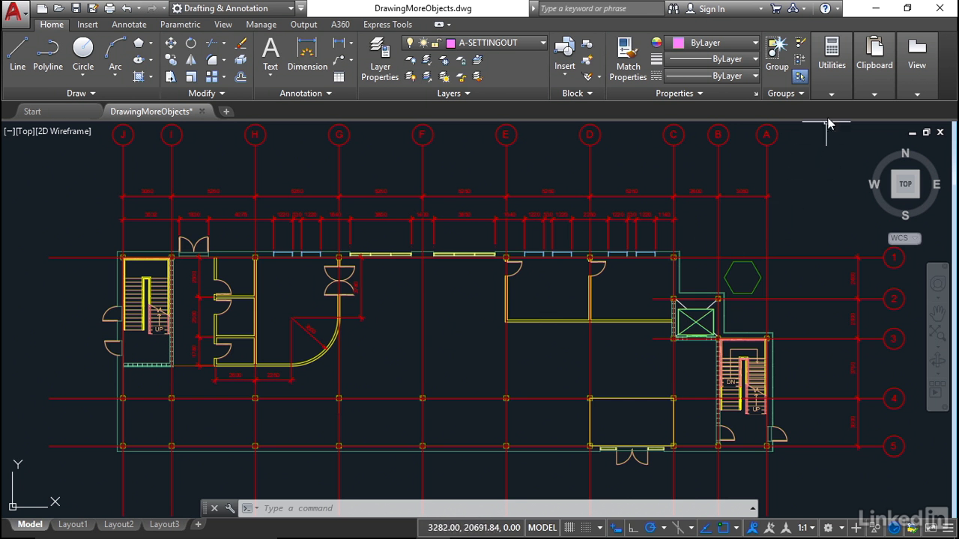
Set the point style to the circle with an X through it, sized relative to the screen
left_click(833, 96)
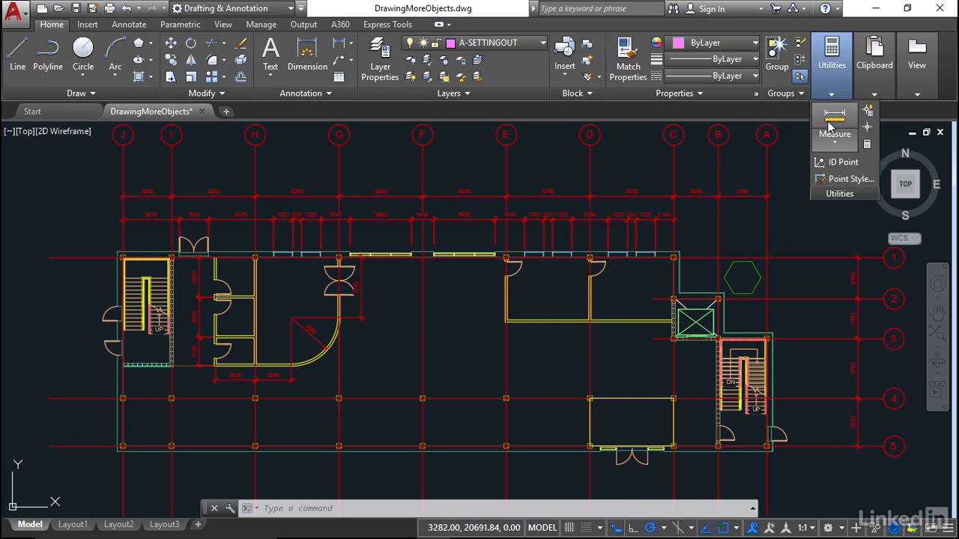
left_click(840, 182)
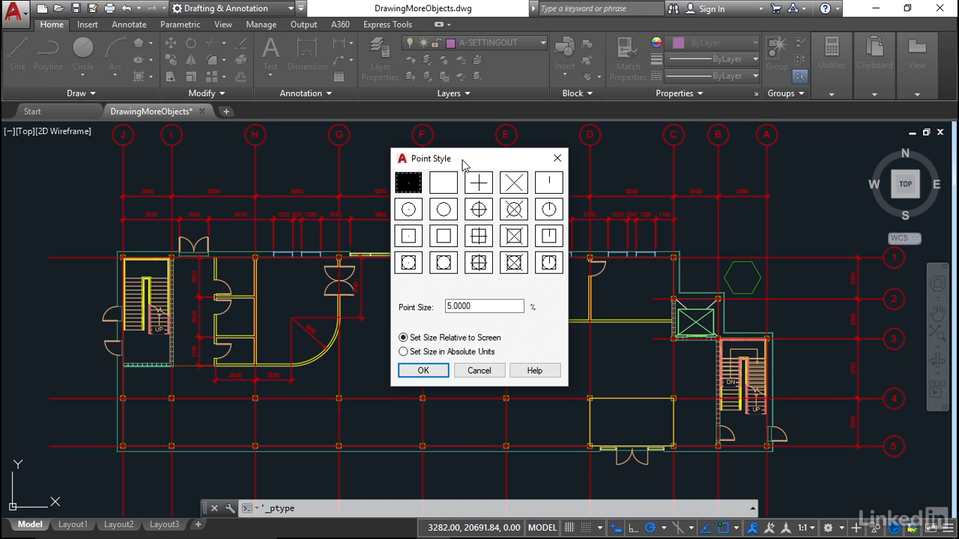
left_click(522, 215)
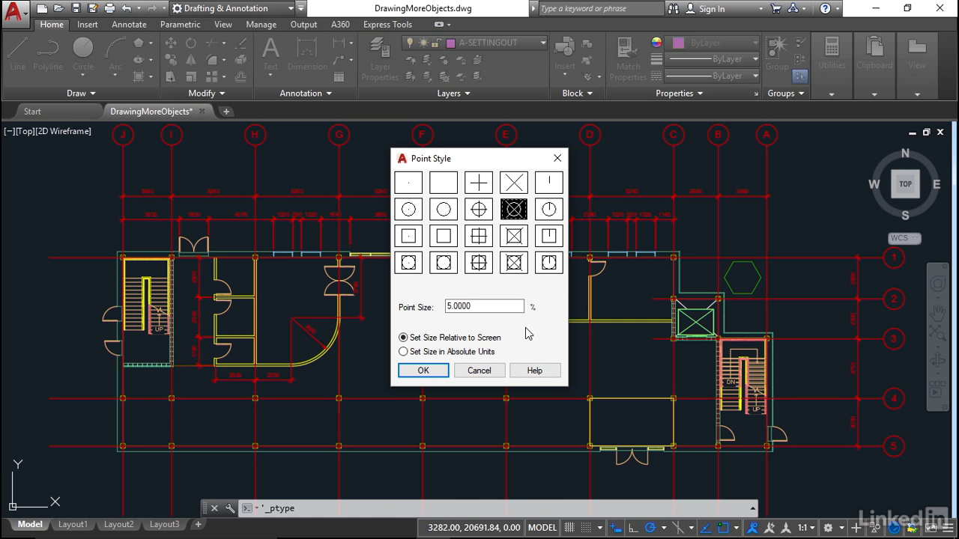
left_click(425, 352)
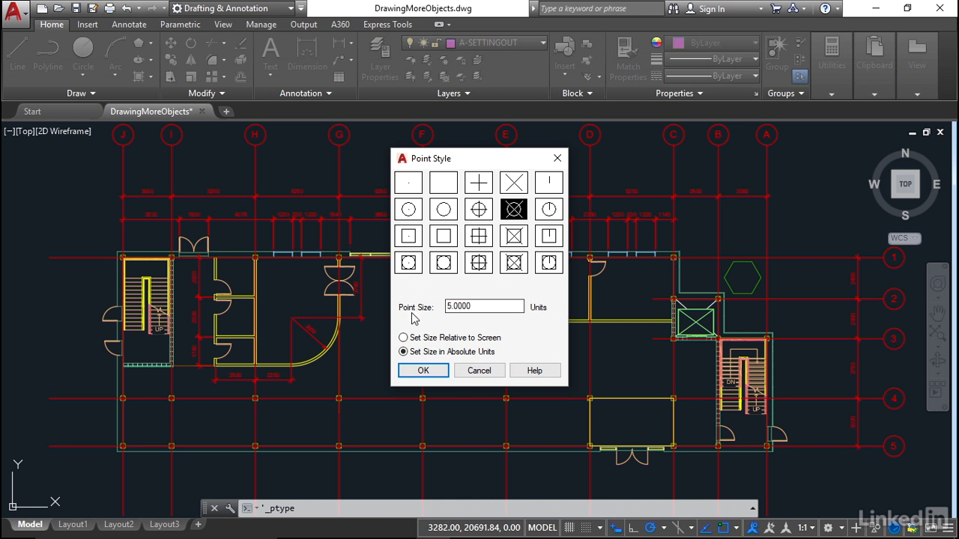
left_click(404, 338)
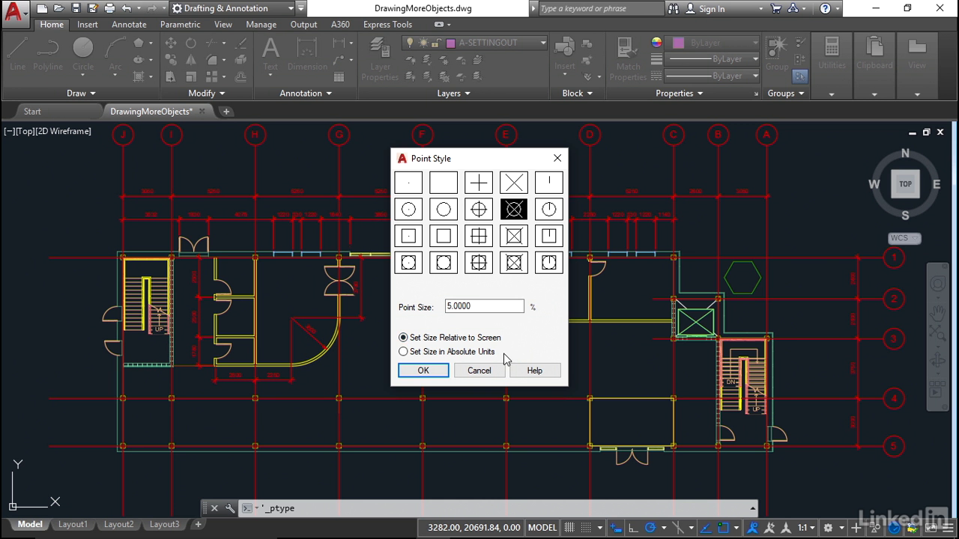
left_click(423, 370)
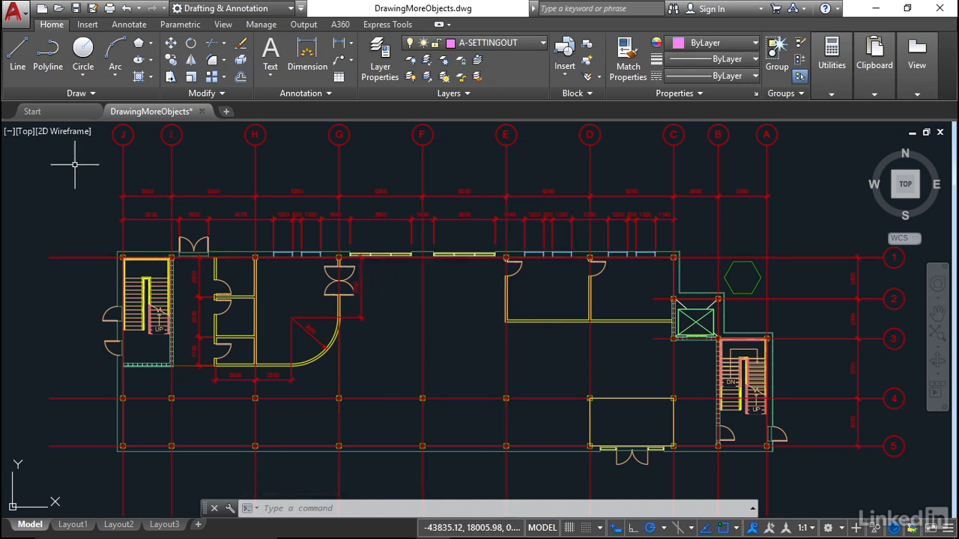
Restore the custom model view named Reception
left_click(27, 132)
mouse_move(112, 146)
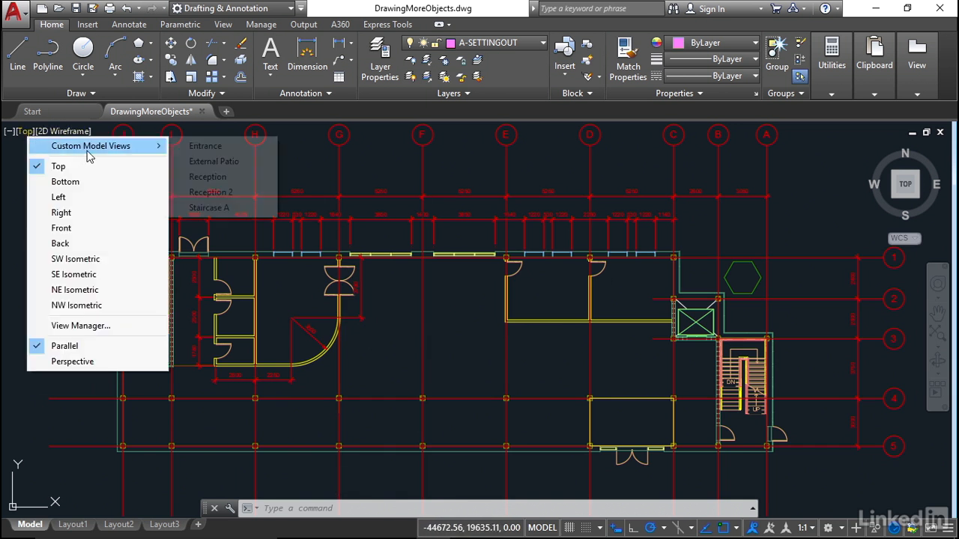
left_click(196, 180)
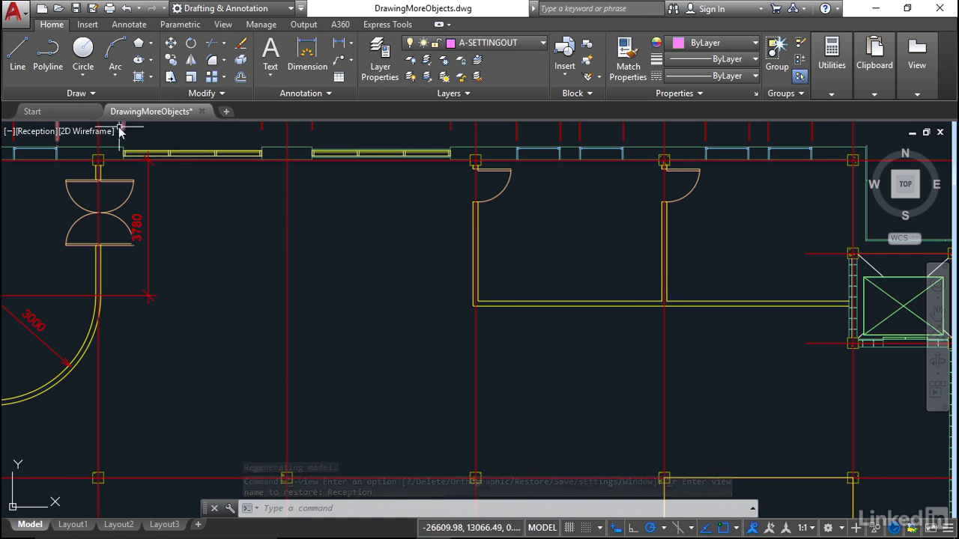
Place seven points in a curved row, from the outer wall corner of the two adjoining rooms across the reception towards the curved wall
left_click(93, 94)
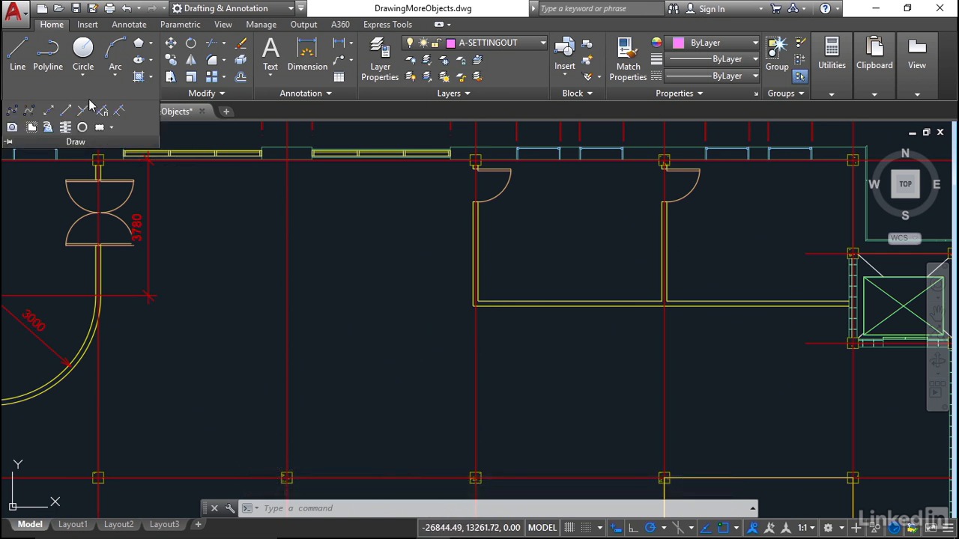
left_click(10, 142)
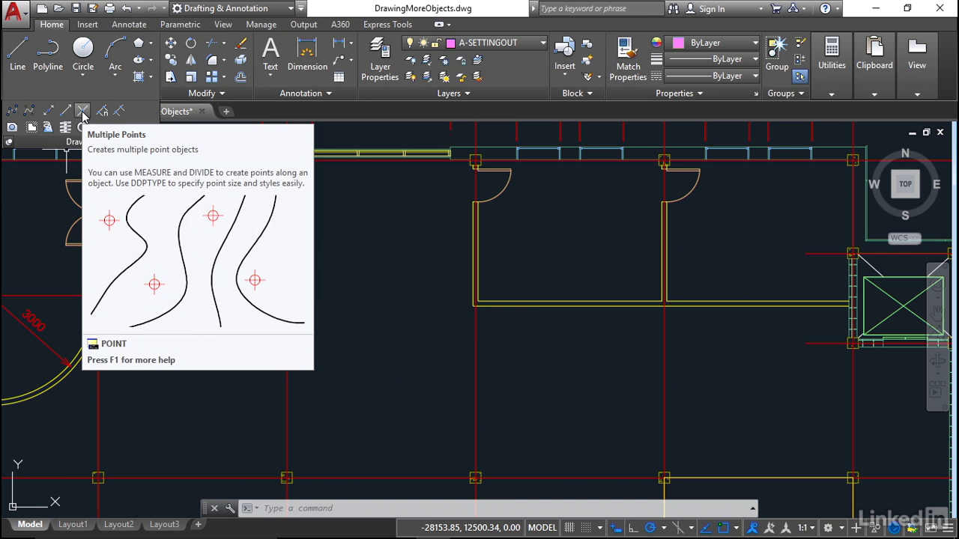
left_click(83, 115)
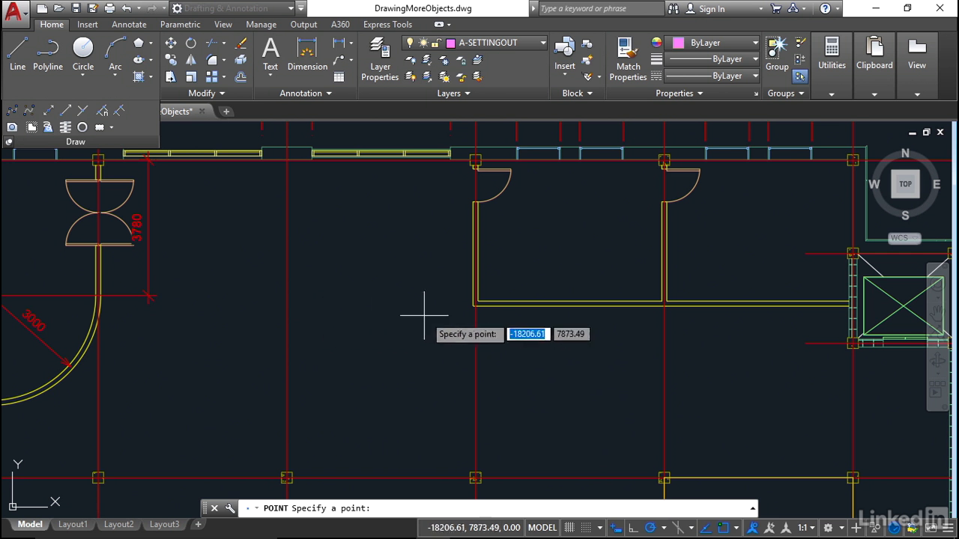
left_click(474, 305)
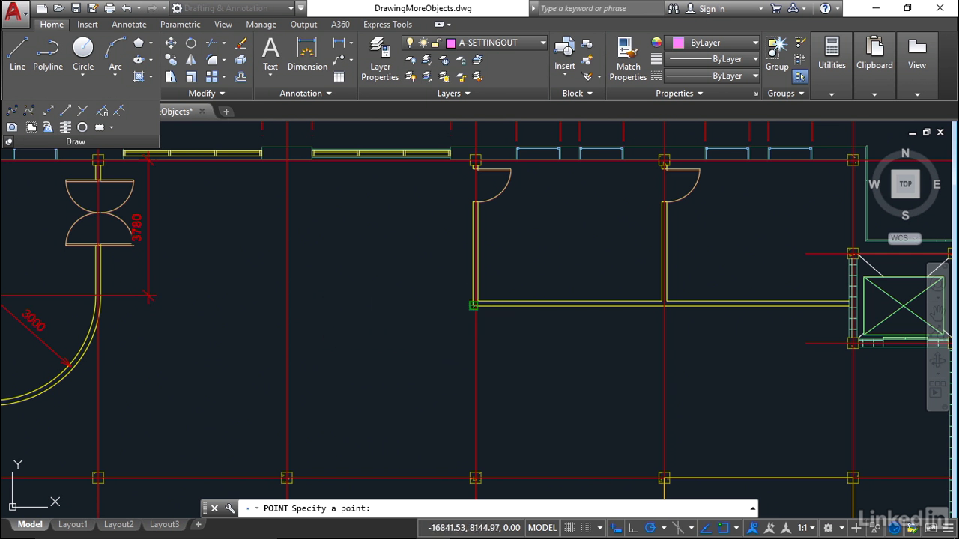
left_click(419, 322)
left_click(369, 343)
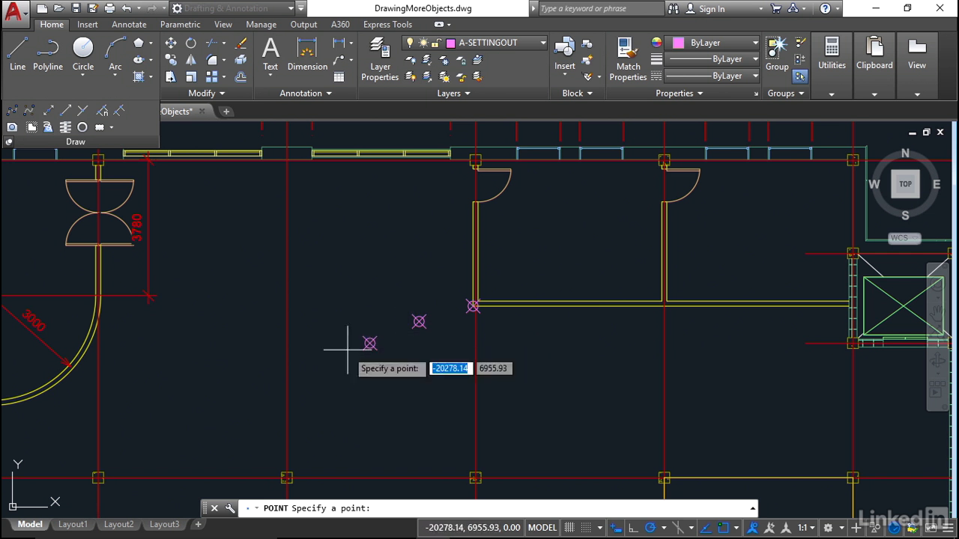
left_click(319, 362)
left_click(272, 351)
left_click(238, 335)
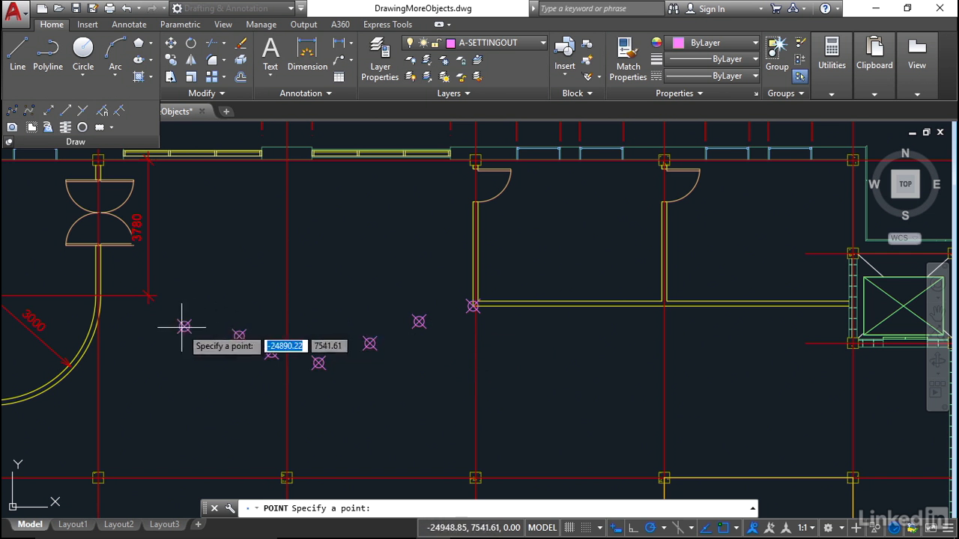
left_click(184, 327)
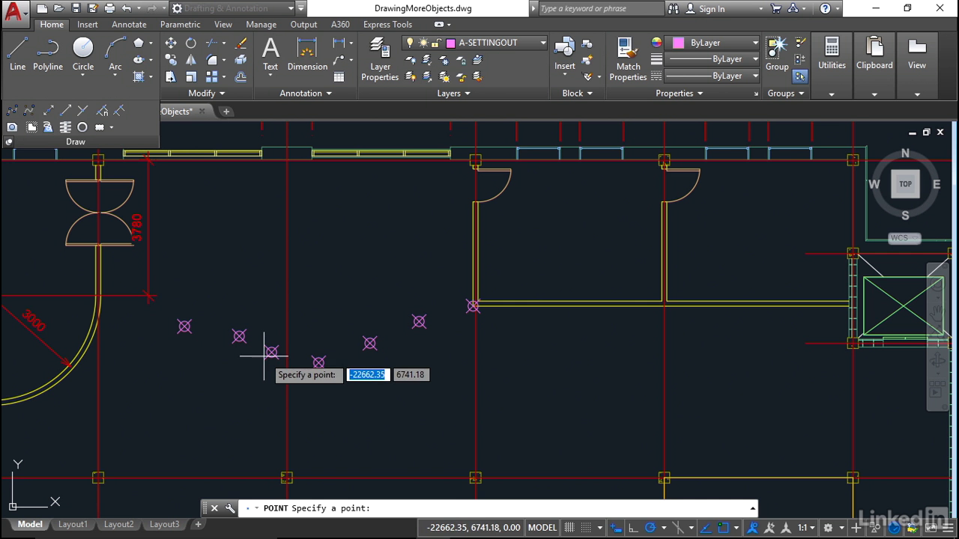
key("Return")
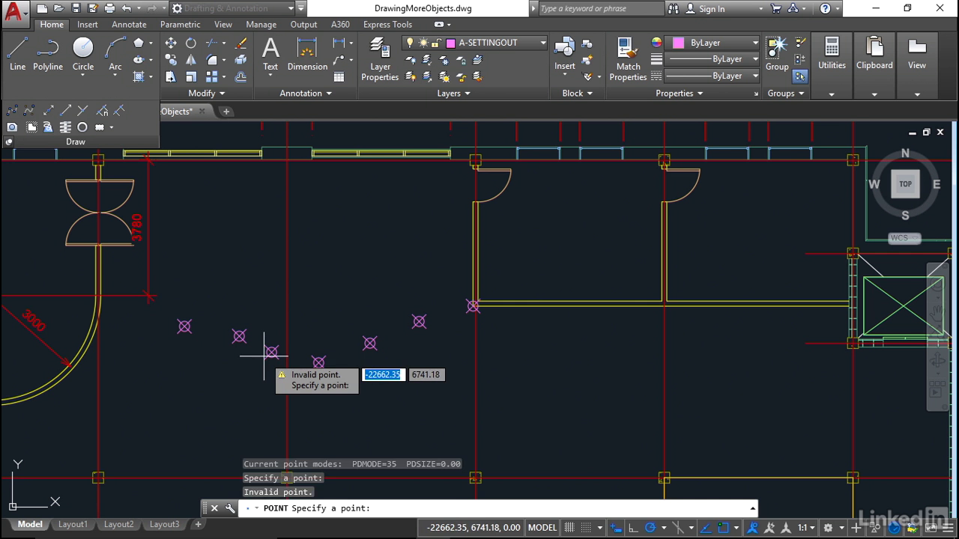
key("Escape")
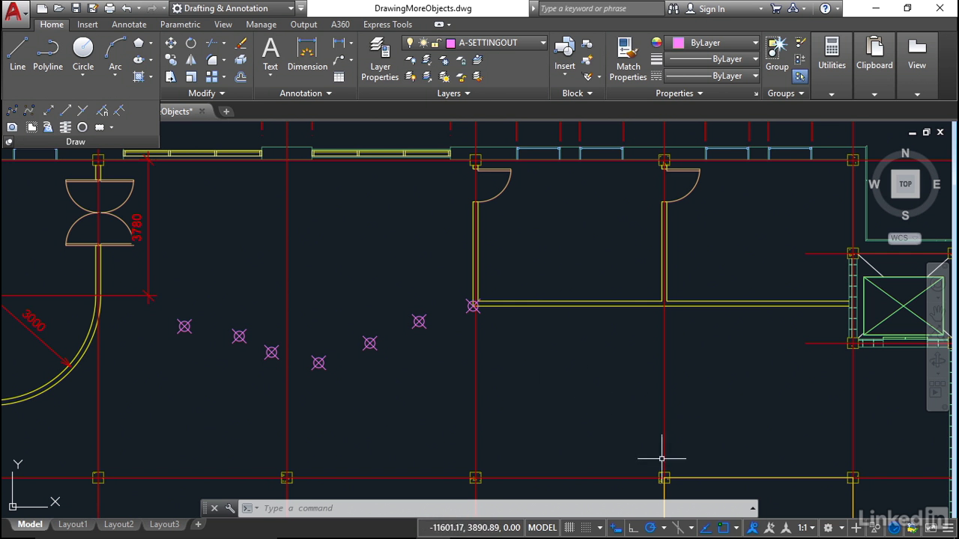
Draw a fit-point spline through all seven setting-out points, from the room wall corner to the point nearest the curved wall
left_click(735, 529)
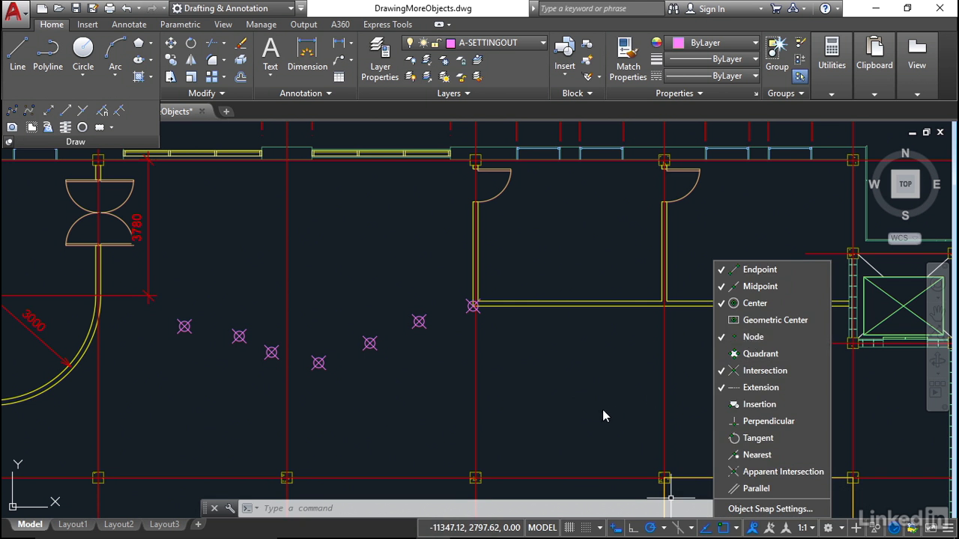
left_click(737, 529)
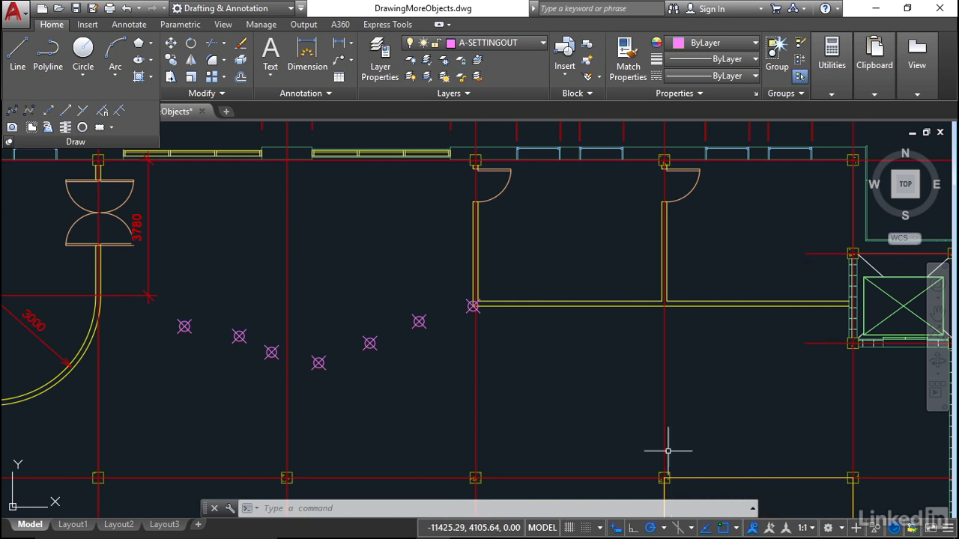
left_click(12, 112)
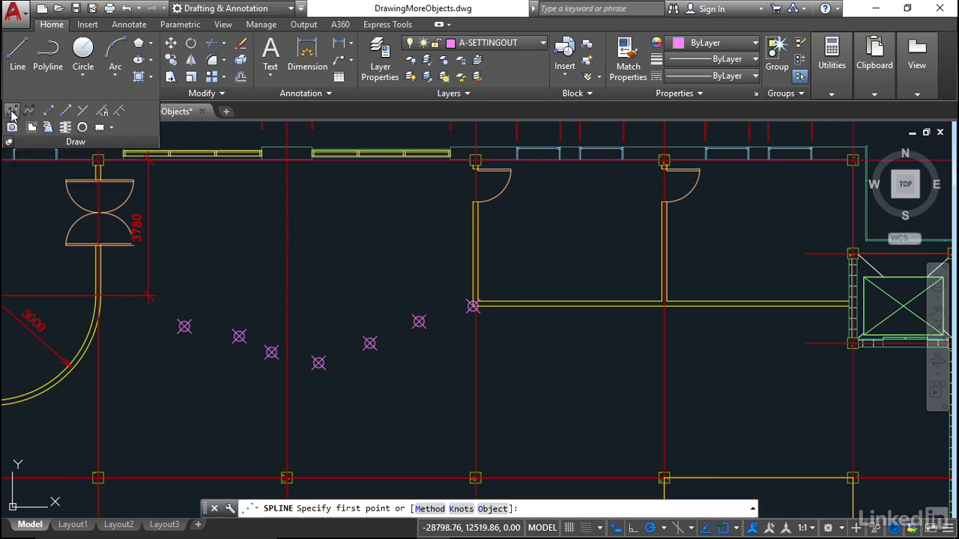
left_click(473, 305)
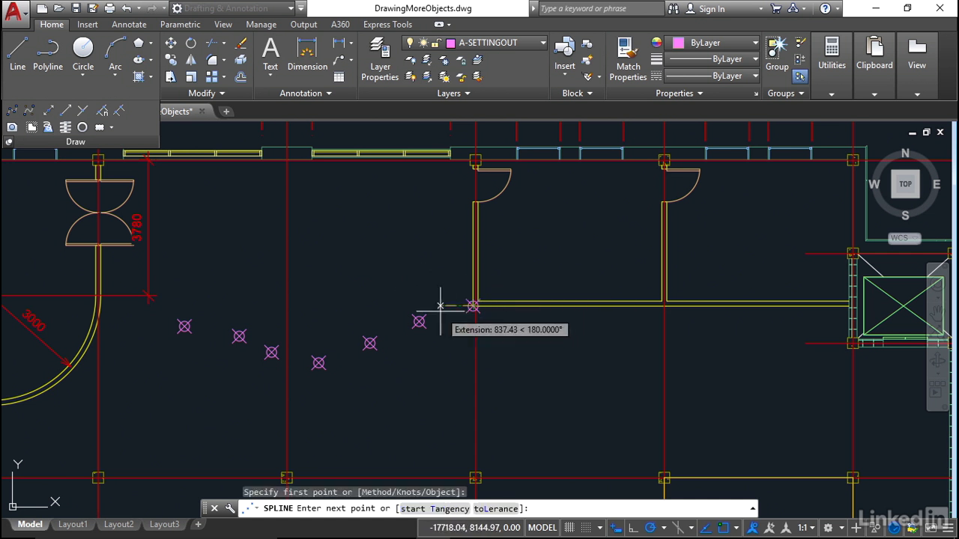
left_click(419, 322)
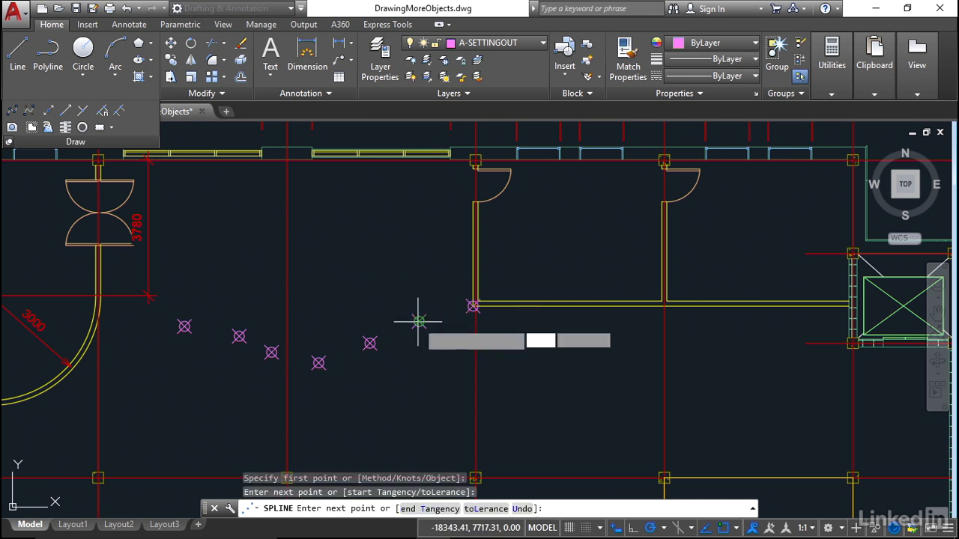
left_click(370, 344)
left_click(319, 363)
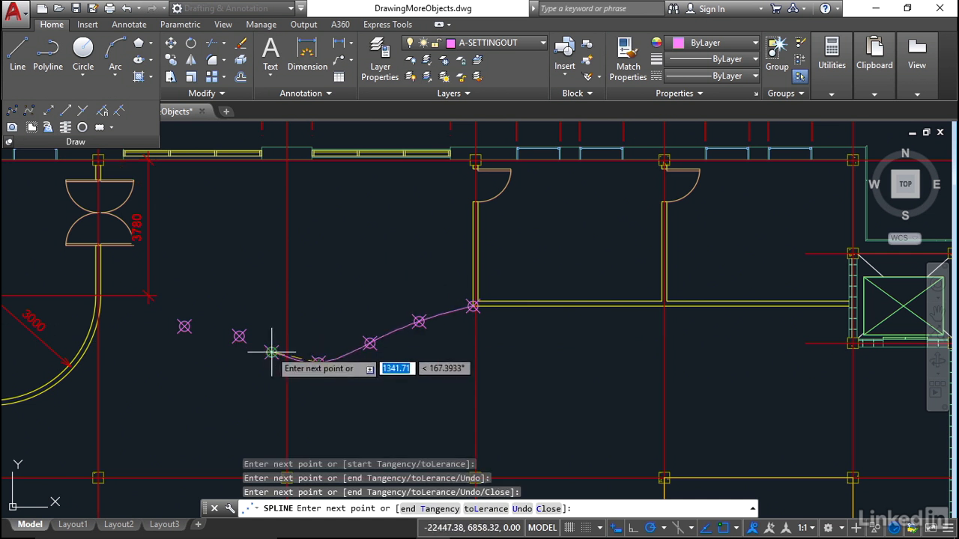
left_click(272, 353)
left_click(239, 336)
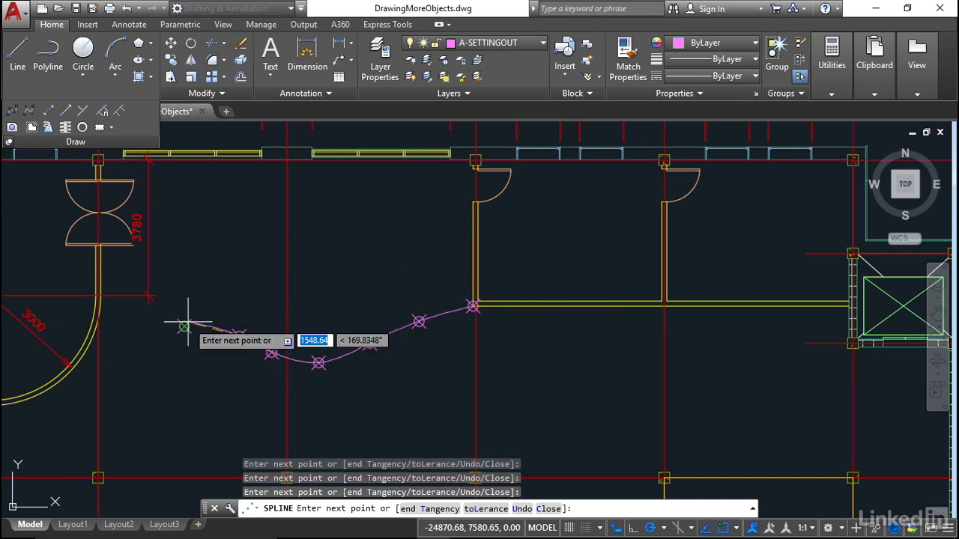
left_click(184, 326)
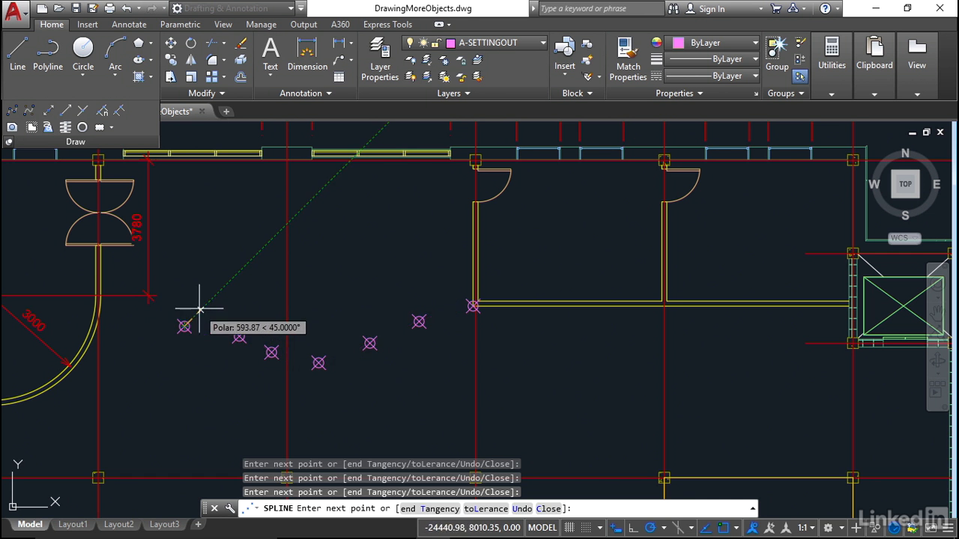
key("Return")
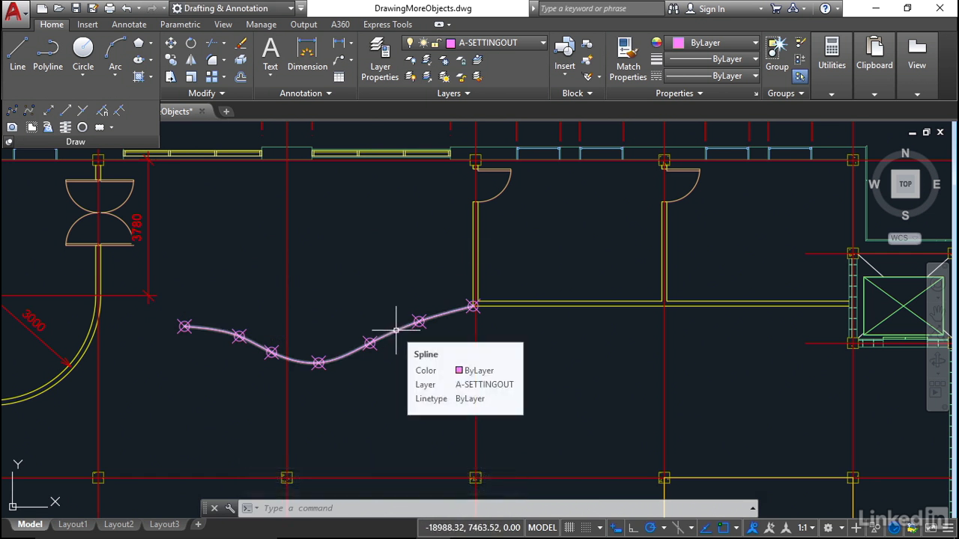
Move the new spline to the I-WALL layer and make I-WALL the current layer
left_click(396, 329)
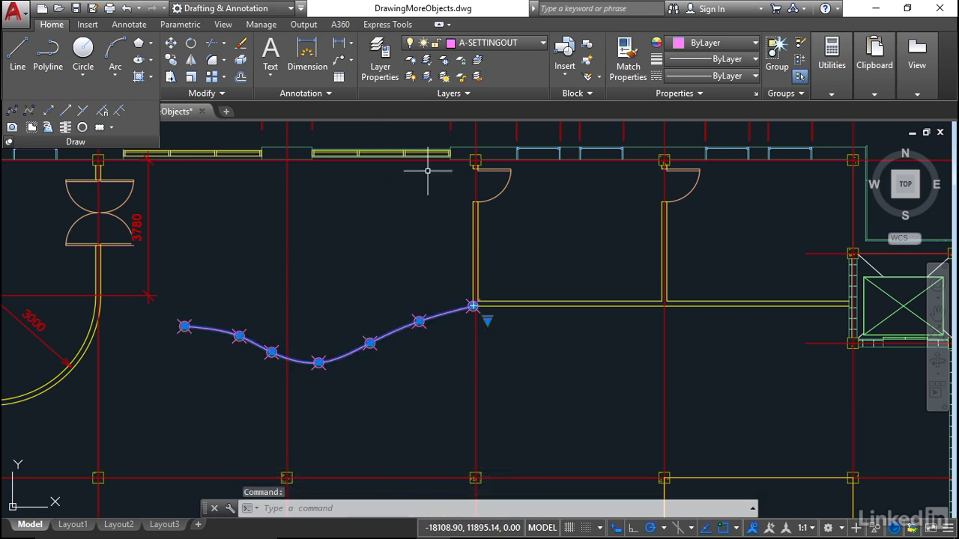
left_click(542, 43)
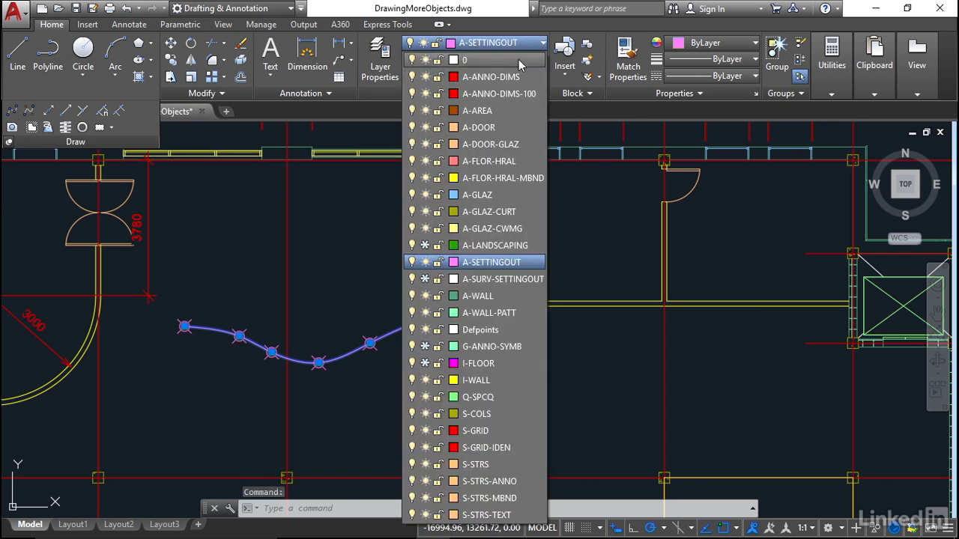
left_click(476, 381)
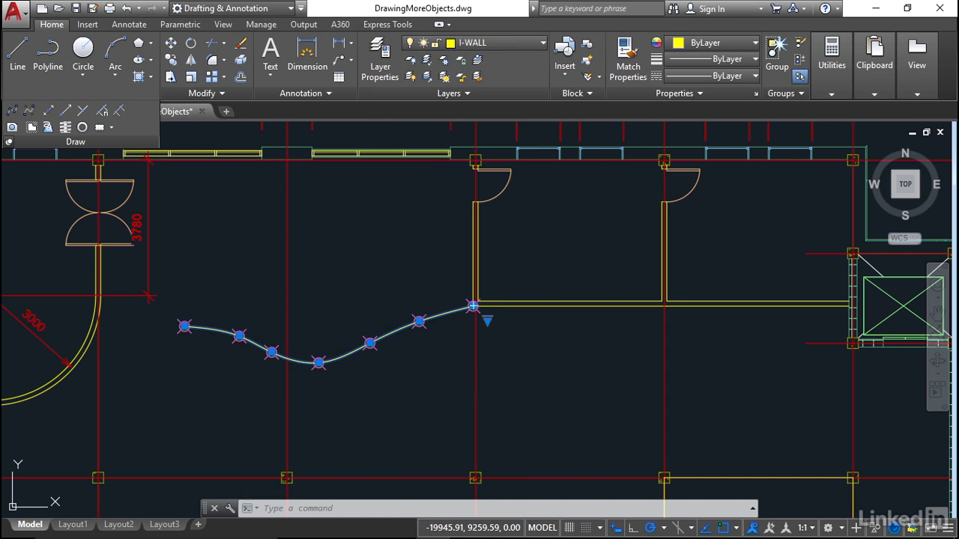
key("Escape")
key("Escape")
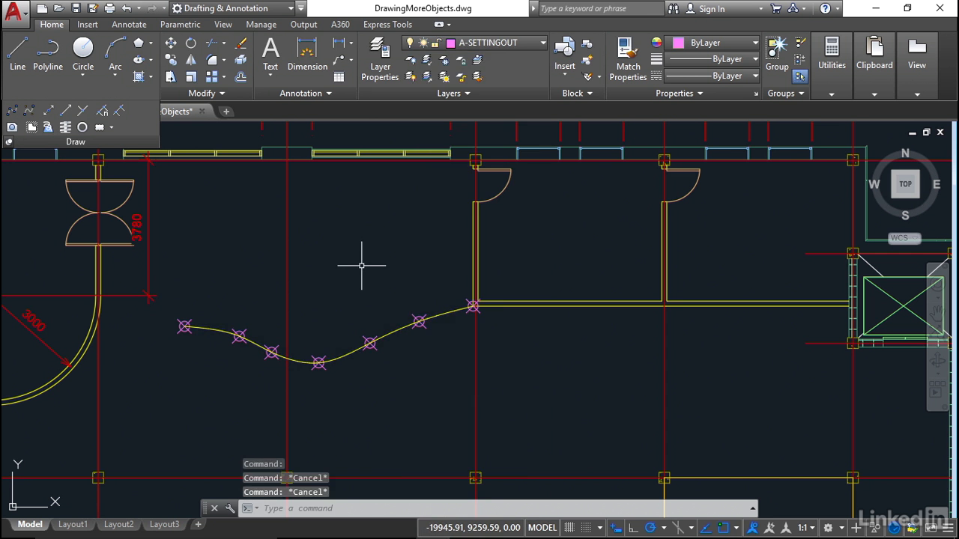
left_click(510, 43)
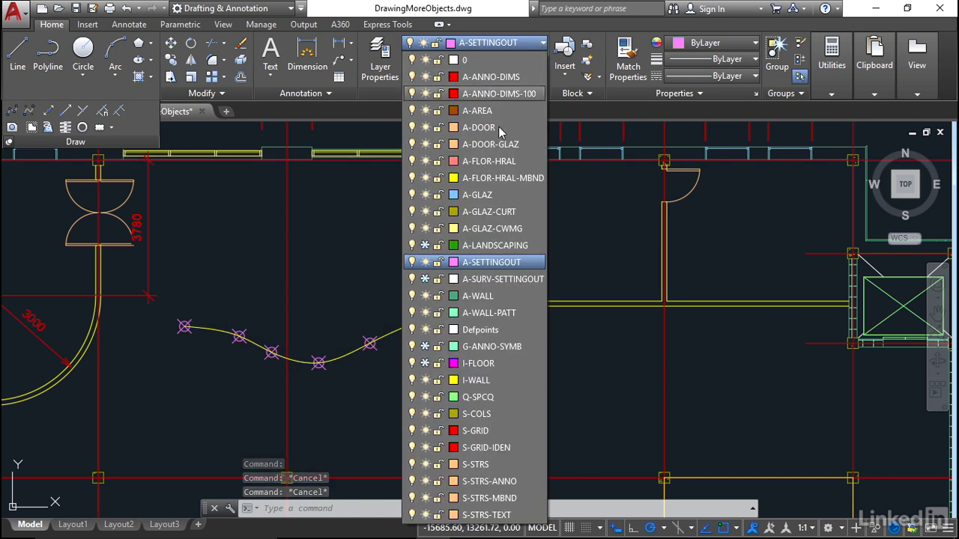
left_click(475, 380)
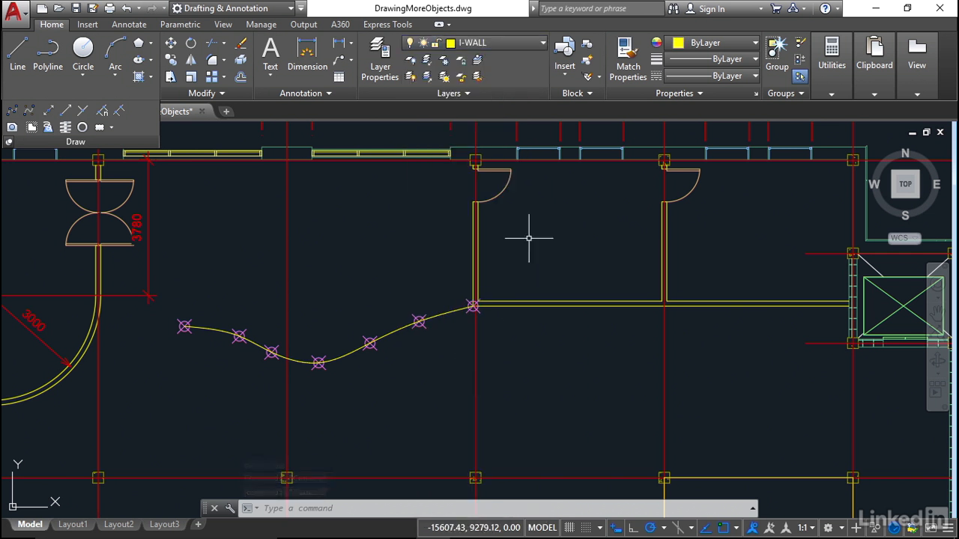
Freeze the A-SETTINGOUT layer to hide the setting-out points, and thaw it again
left_click(525, 43)
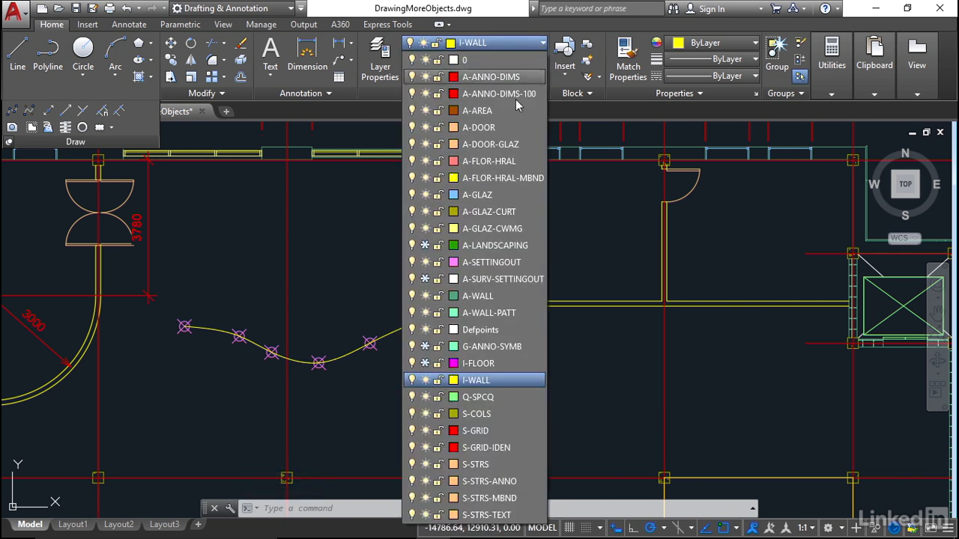
left_click(425, 262)
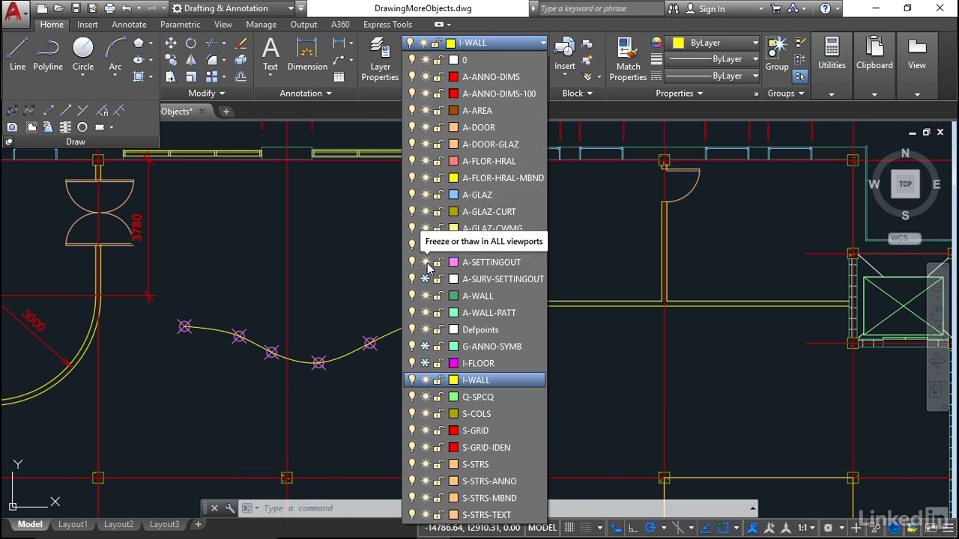
left_click(339, 257)
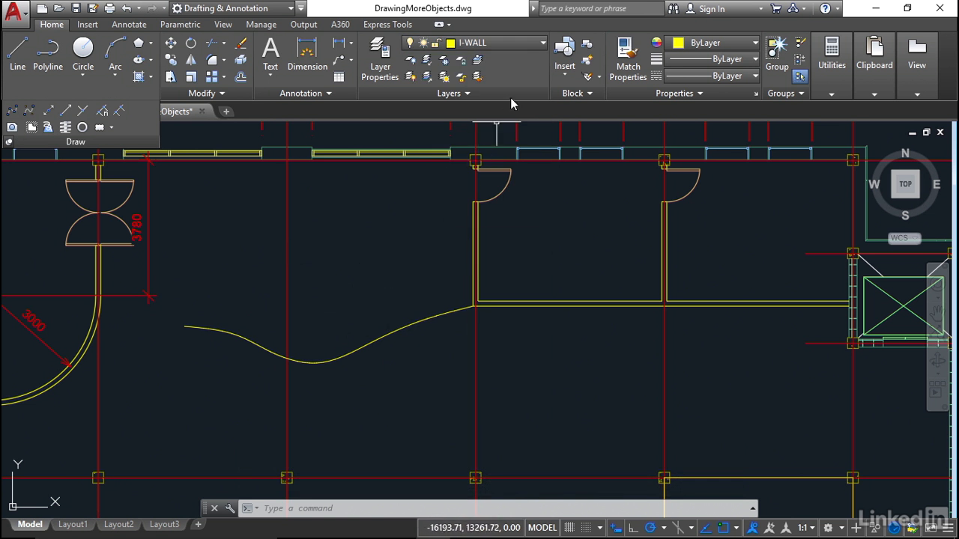
left_click(541, 43)
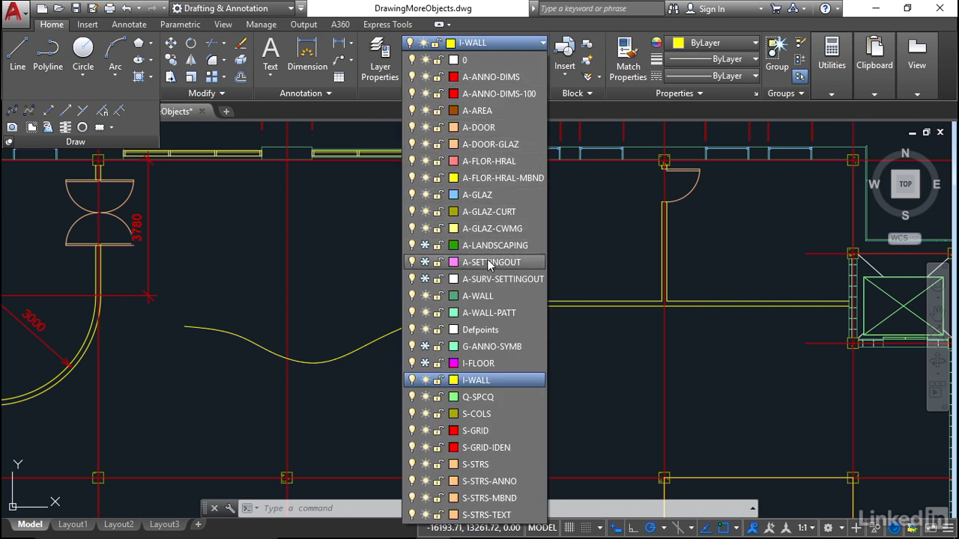
left_click(425, 263)
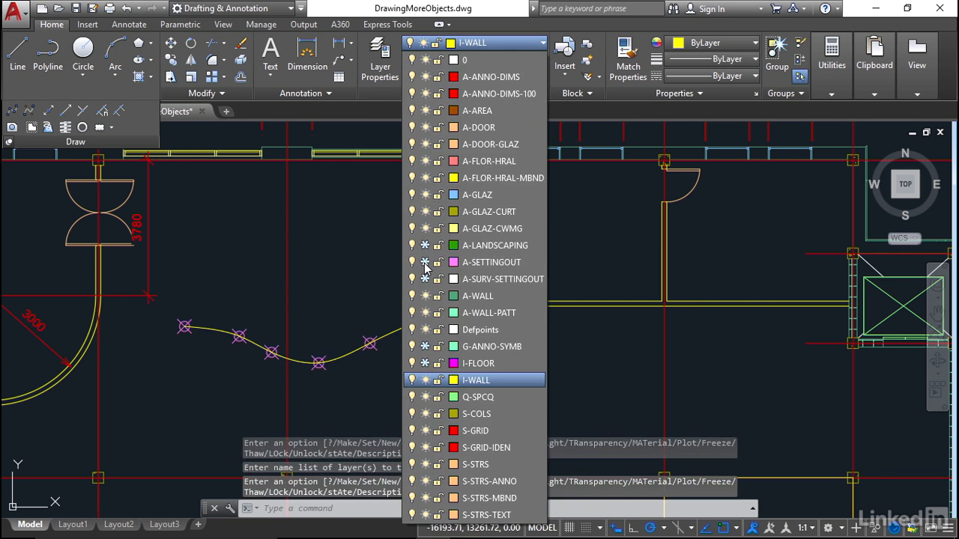
left_click(337, 268)
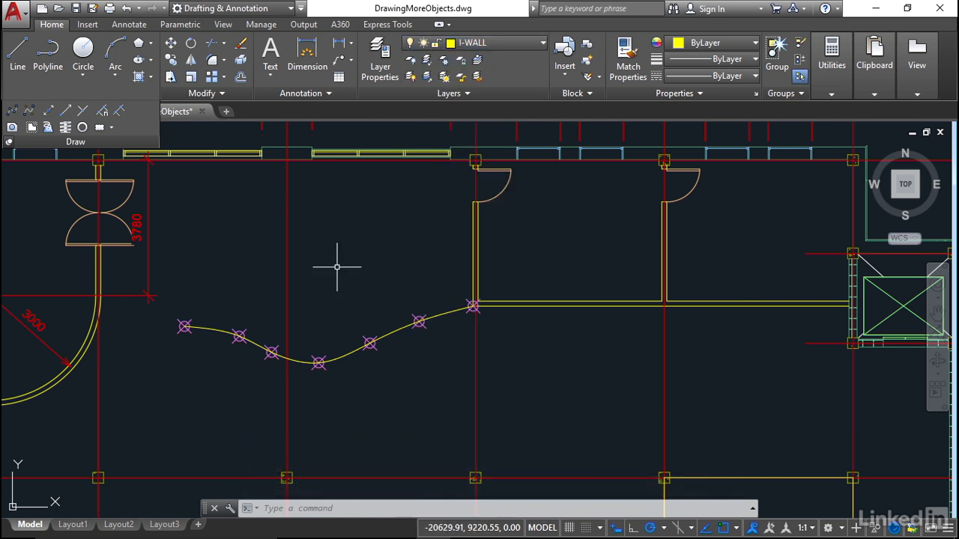
Make A-SETTINGOUT the current layer for work at the west end of the southernmost horizontal grid line
scroll(337, 268, "down", 4)
middle_click_drag(42, 487, 333, 444)
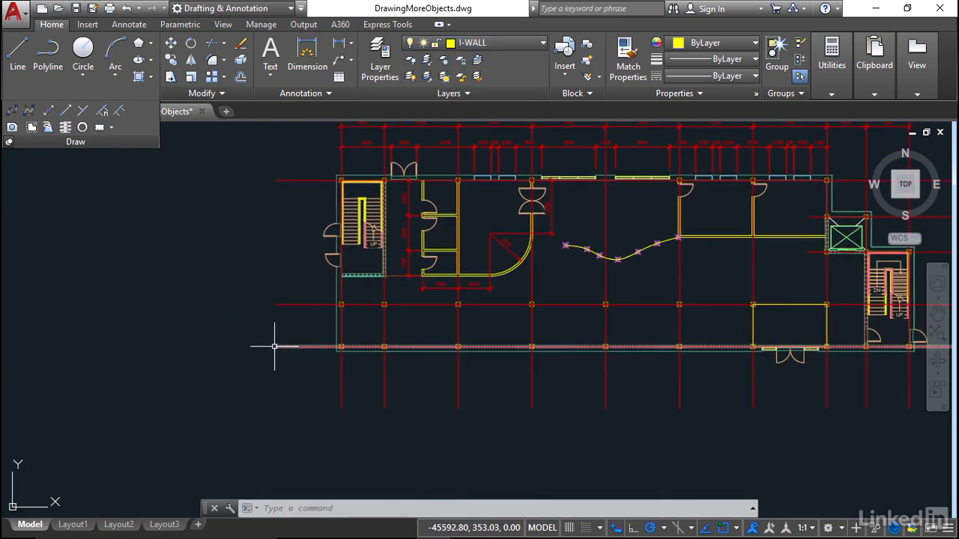
scroll(275, 346, "up", 4)
scroll(274, 346, "up", 2)
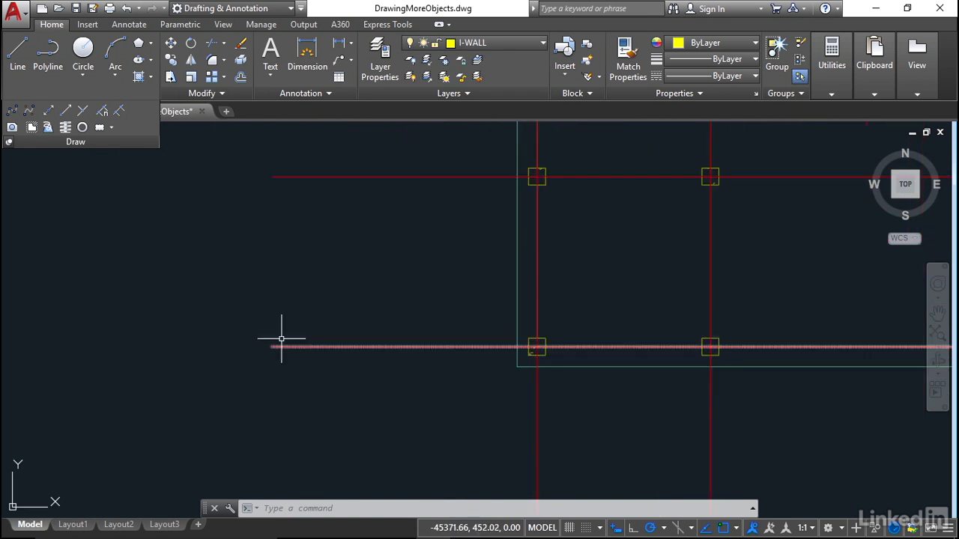
left_click(543, 43)
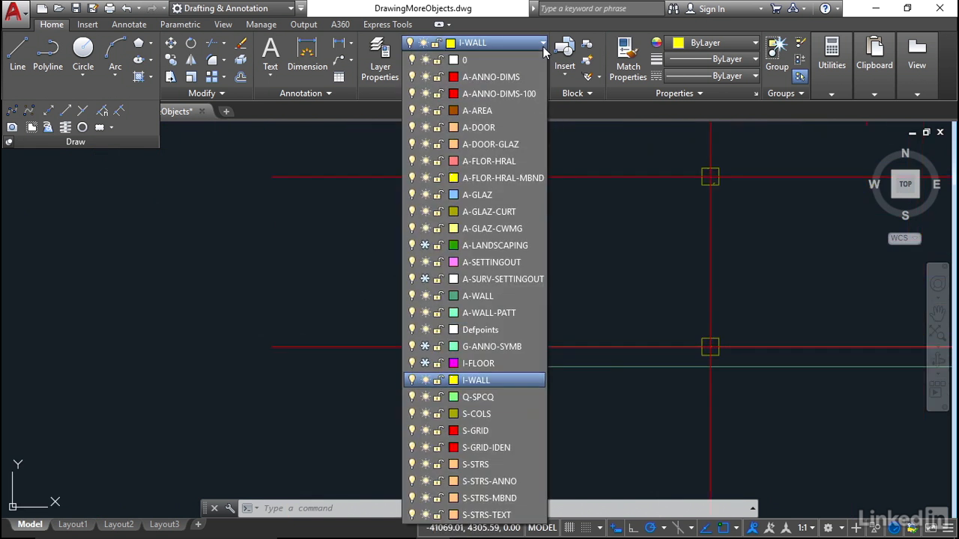
left_click(491, 262)
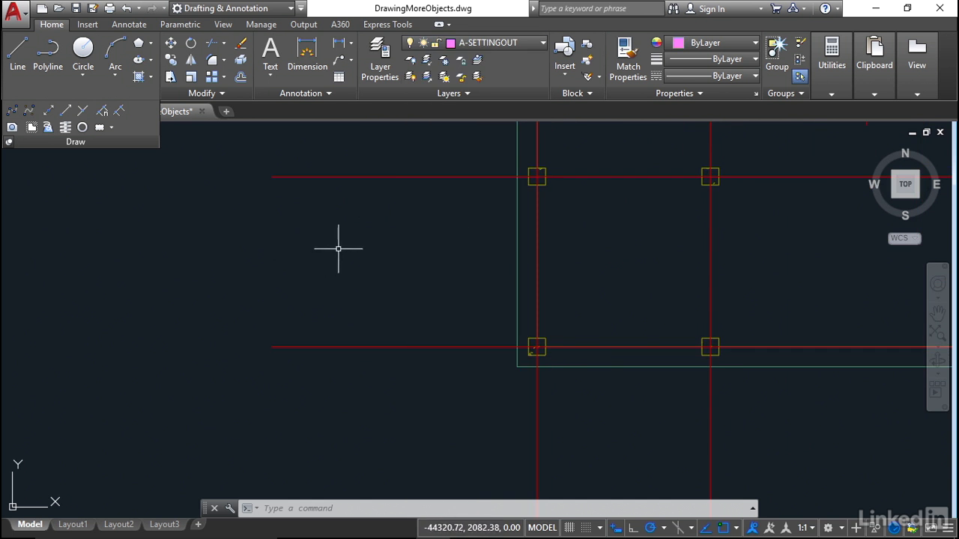
Draw a donut with inside diameter 250 and outside diameter 500, centred on the west endpoint of the southernmost horizontal grid line
type("DONUT")
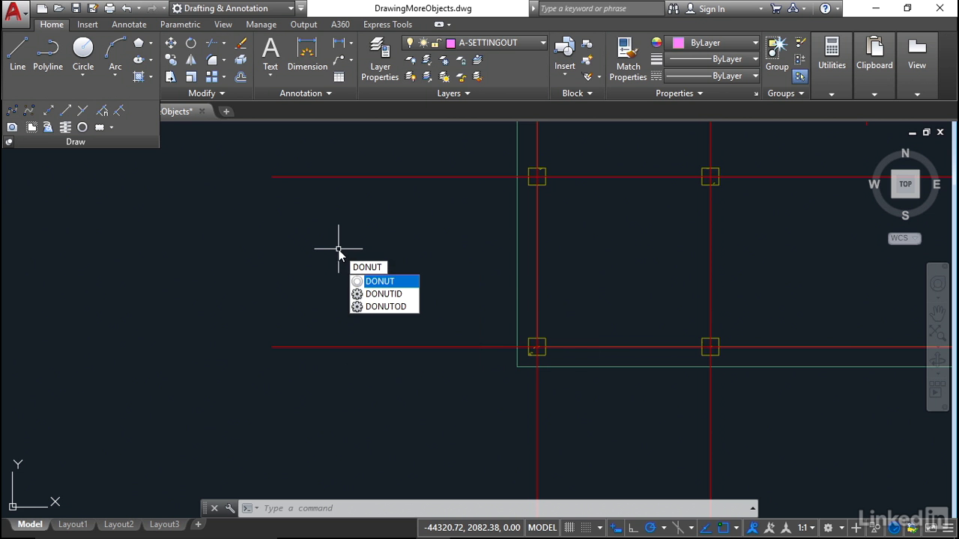
key("Return")
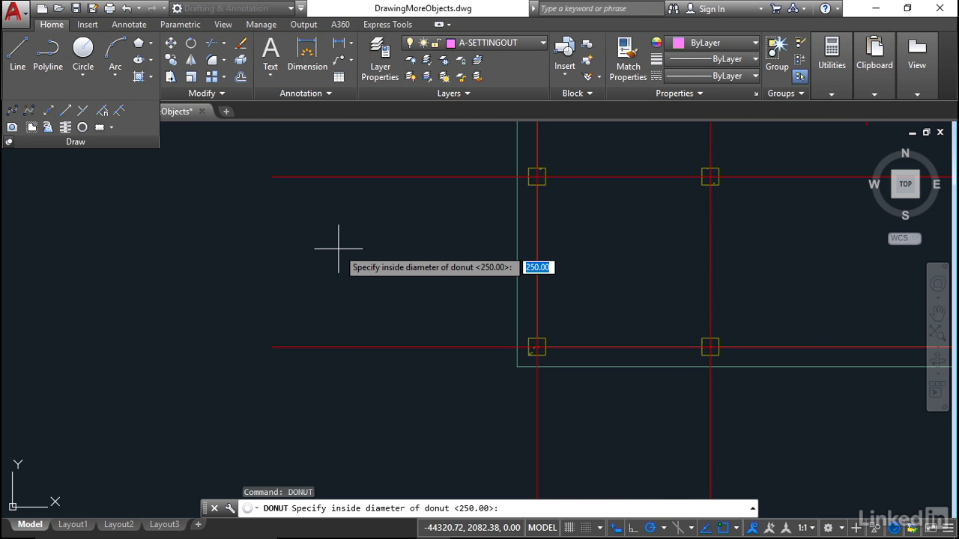
type("250")
key("Return")
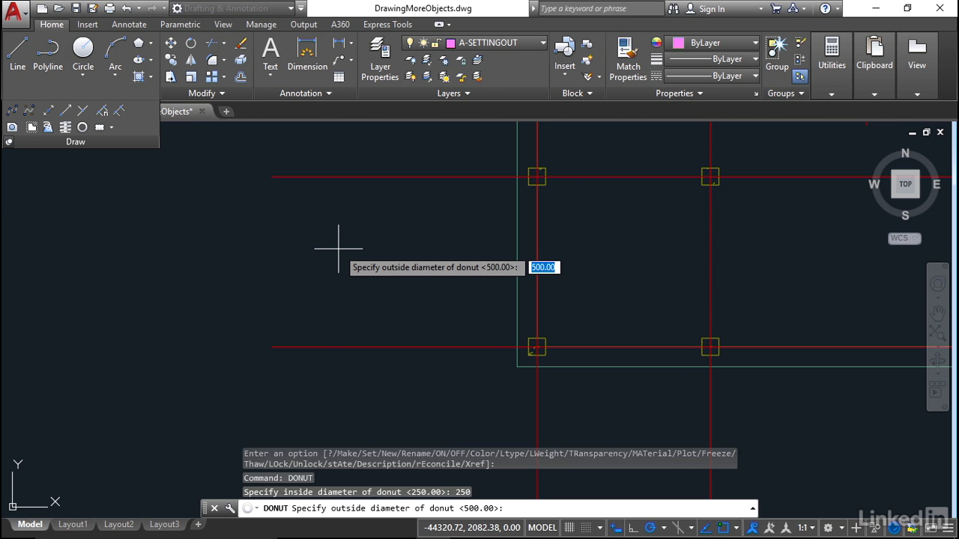
type("500")
key("Return")
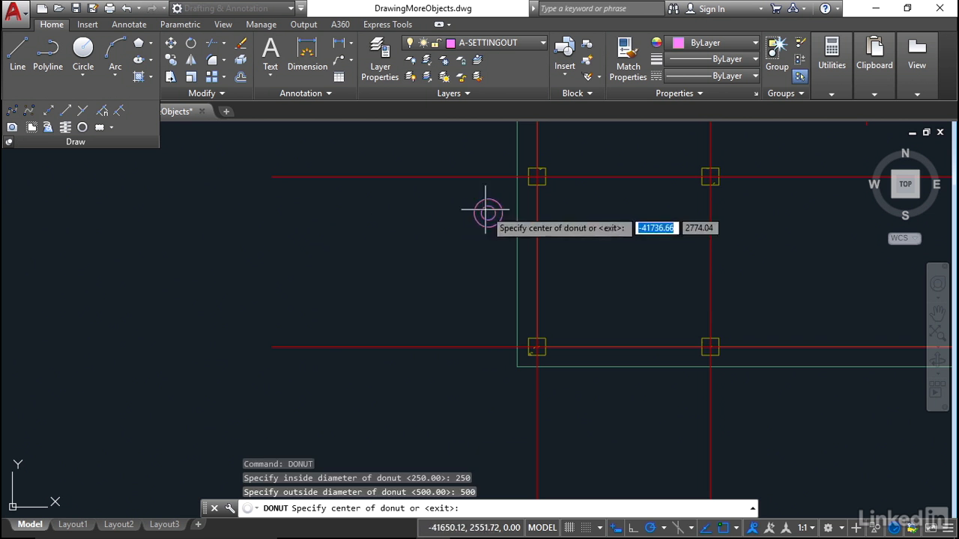
left_click(272, 346)
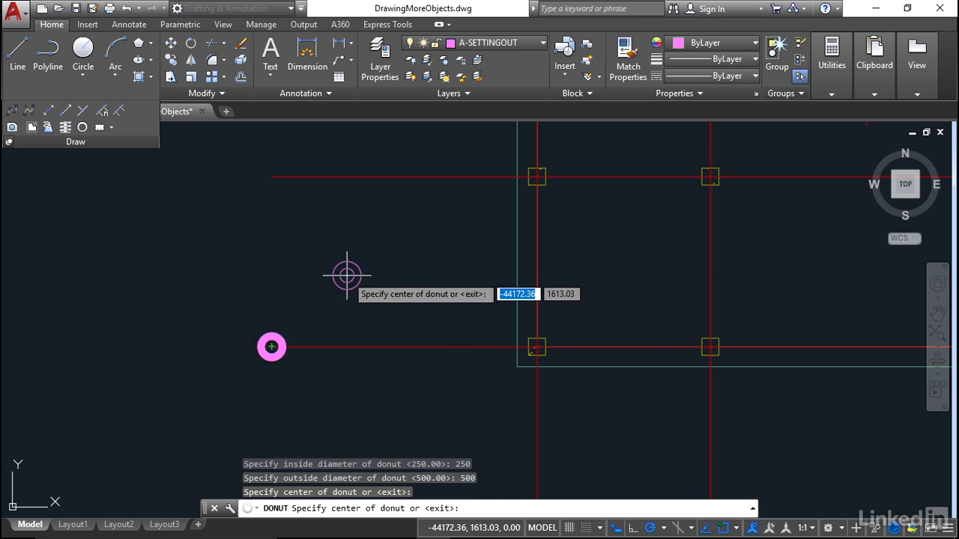
key("Return")
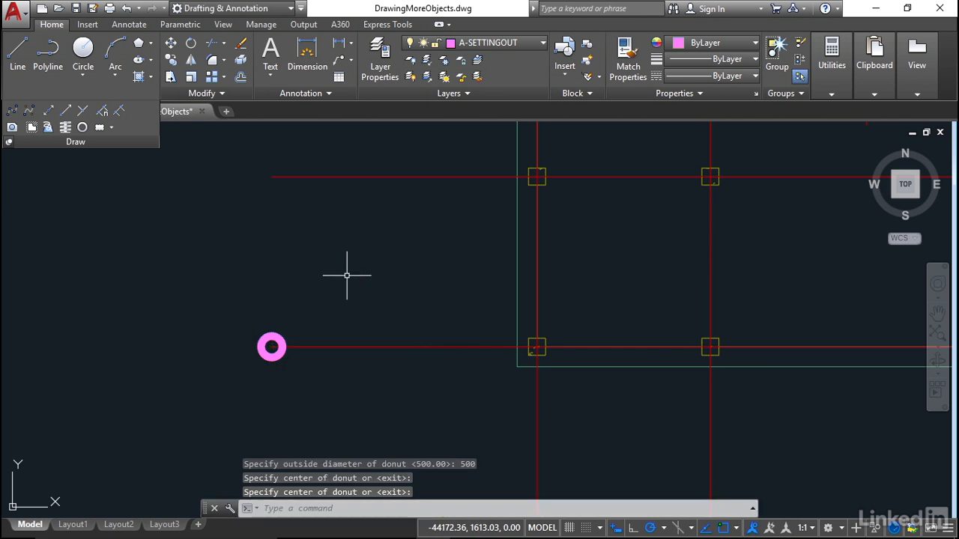